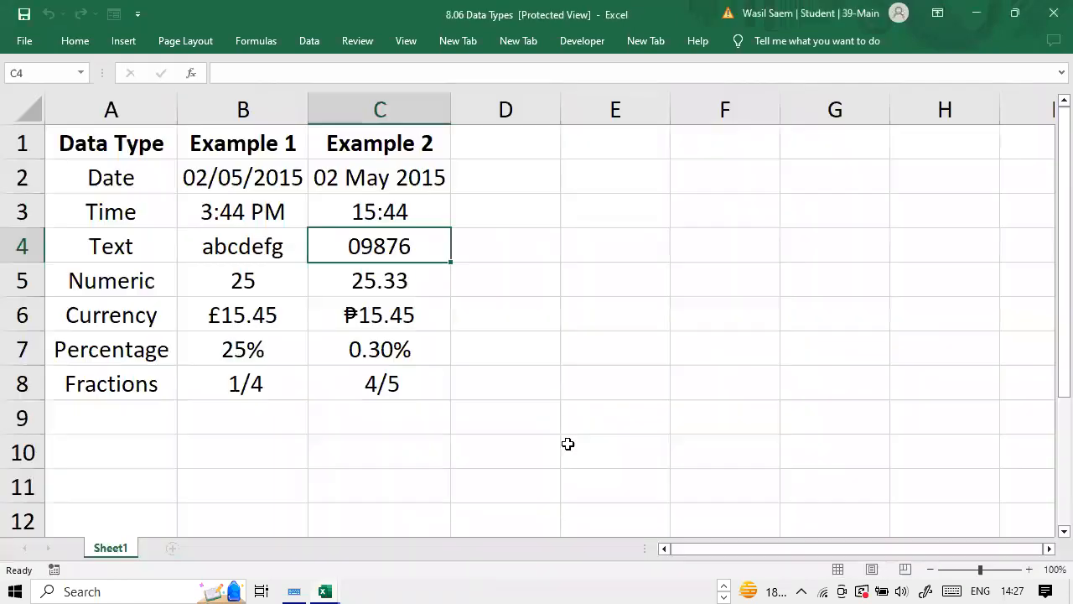
# Step: Enable editing in the 8.06 Data Types workbook and close it
pyautogui.click(649, 67)
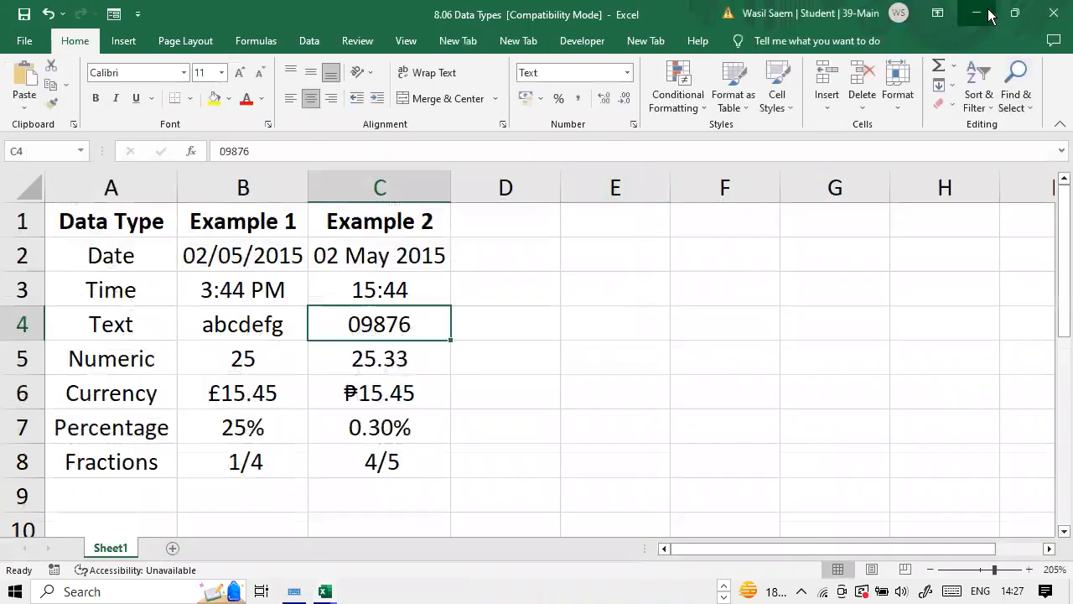
pyautogui.click(981, 12)
pyautogui.click(1055, 13)
pyautogui.click(536, 313)
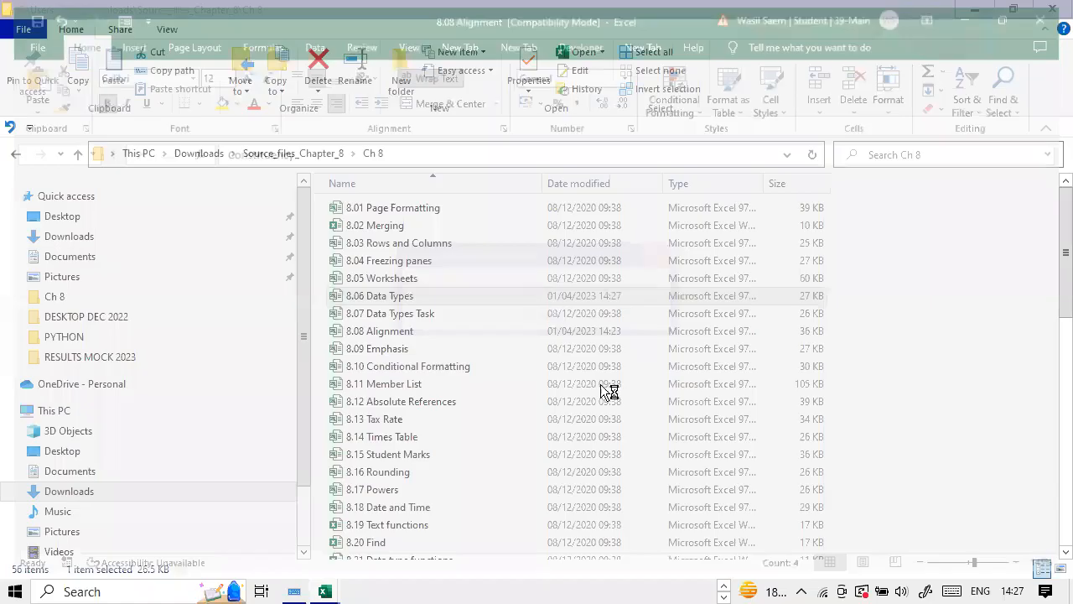
# Step: Check Practical Activity 8.06 in the browser and open the 8.09 Emphasis workbook from the Ch 8 folder
pyautogui.click(646, 591)
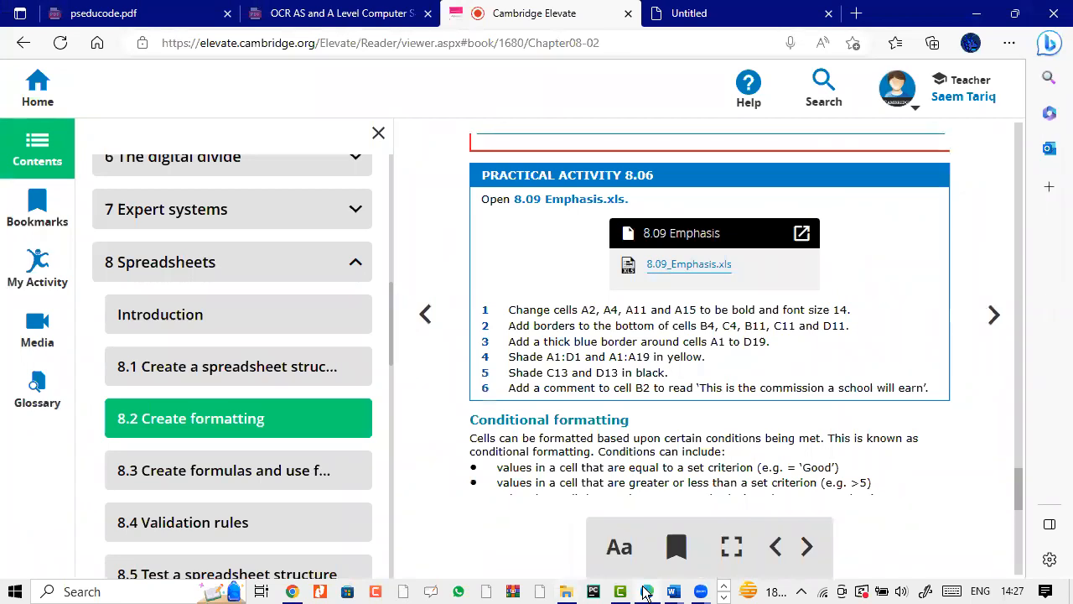
pyautogui.click(647, 591)
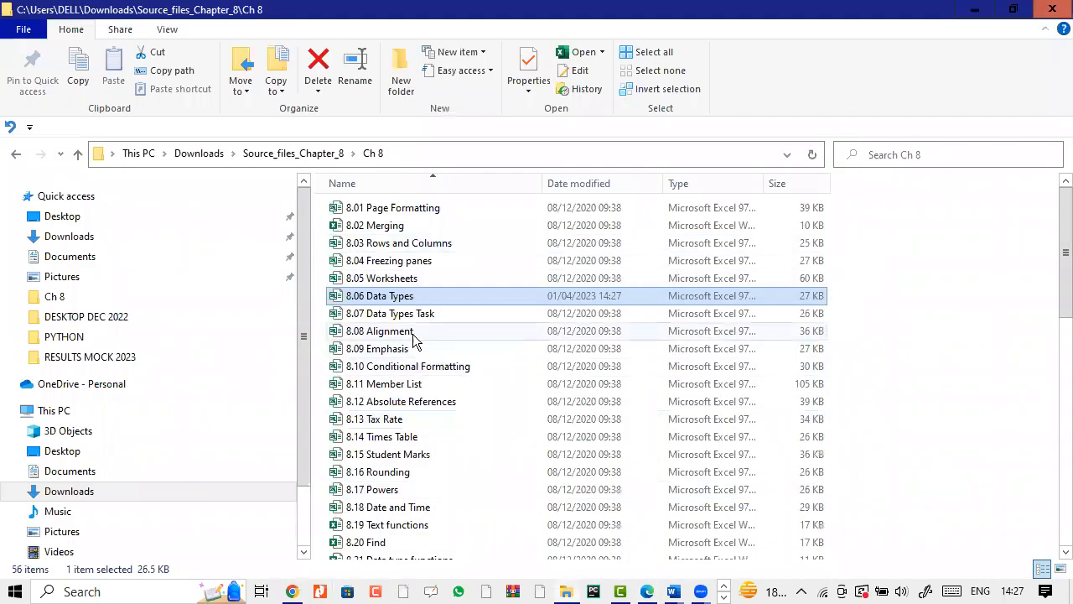
pyautogui.click(723, 586)
pyautogui.click(724, 596)
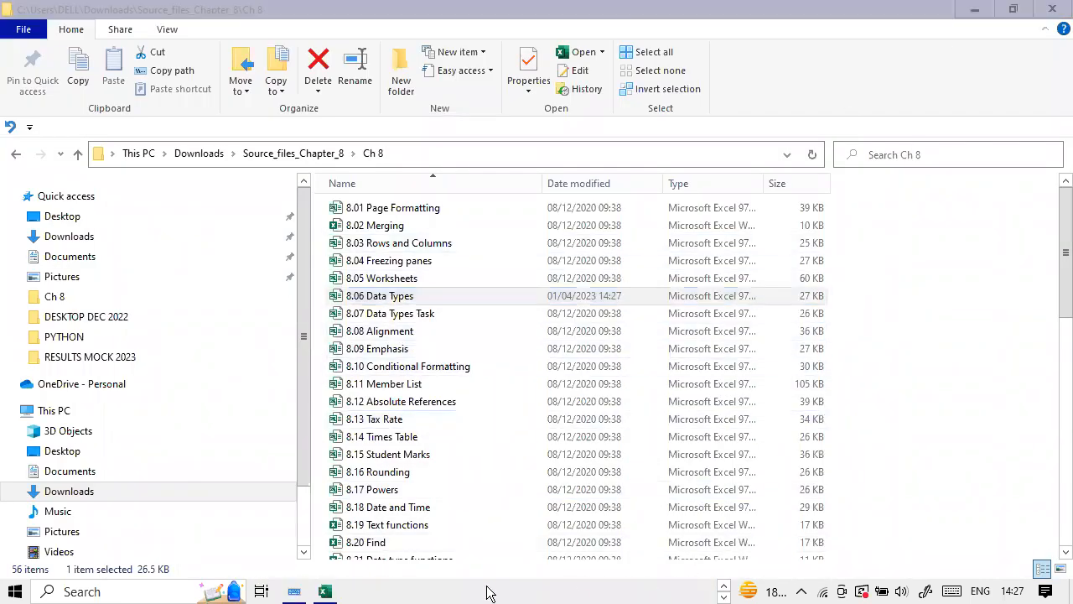
pyautogui.click(328, 593)
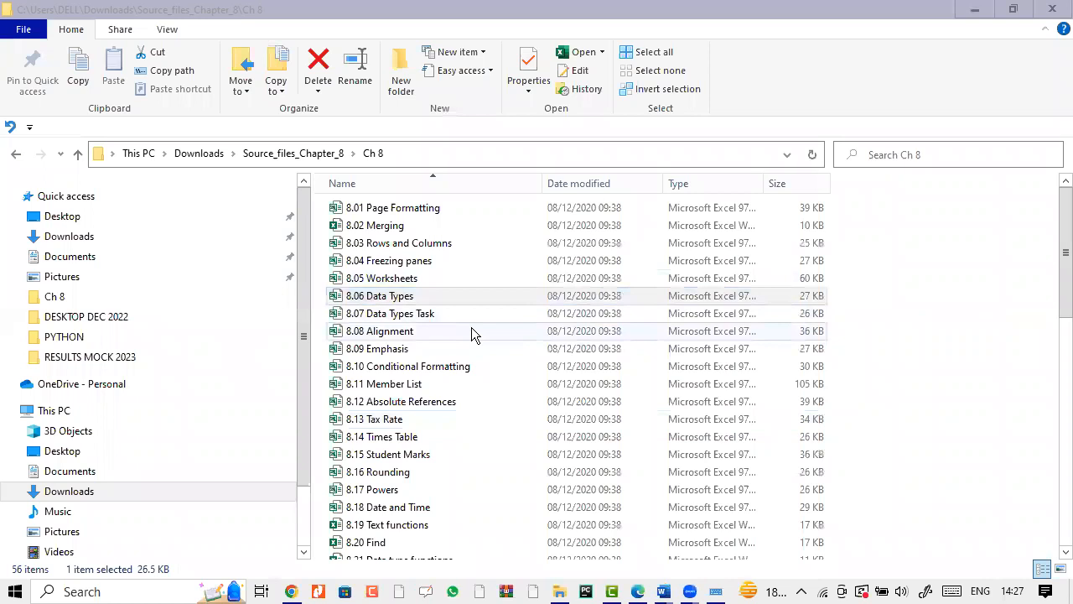
pyautogui.doubleClick(472, 349)
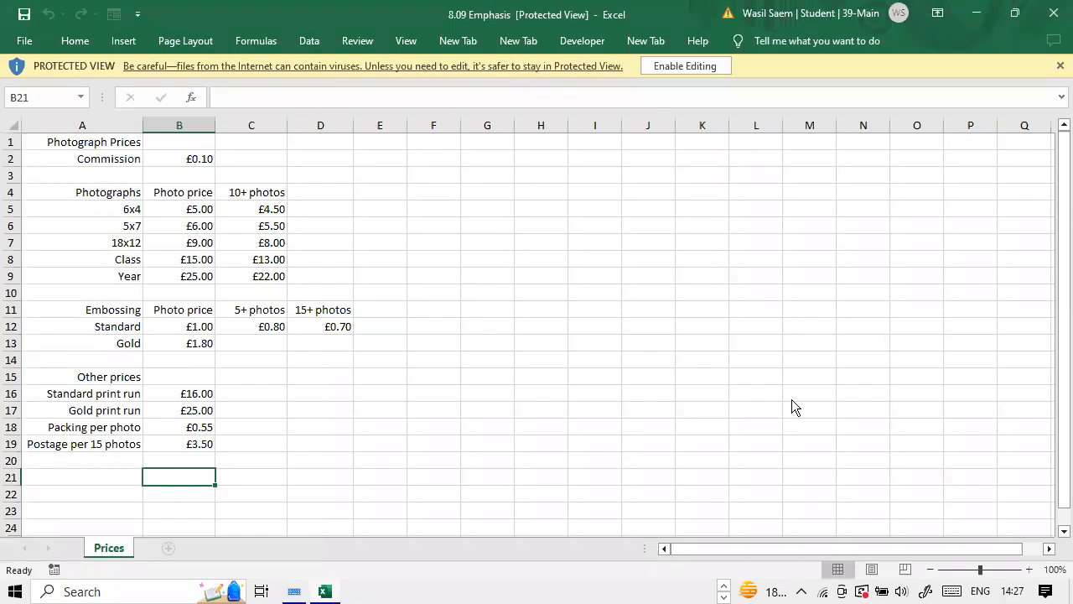
# Step: Enable editing in the 8.09 Emphasis workbook and clear its add-ins security warning through the security options
pyautogui.click(697, 67)
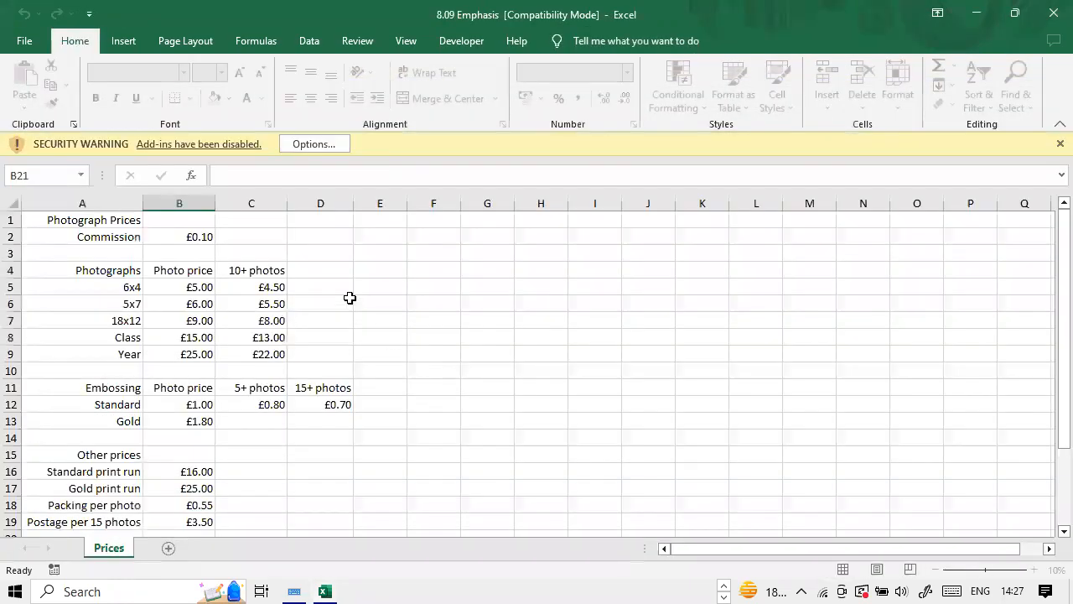
pyautogui.click(324, 150)
pyautogui.click(627, 449)
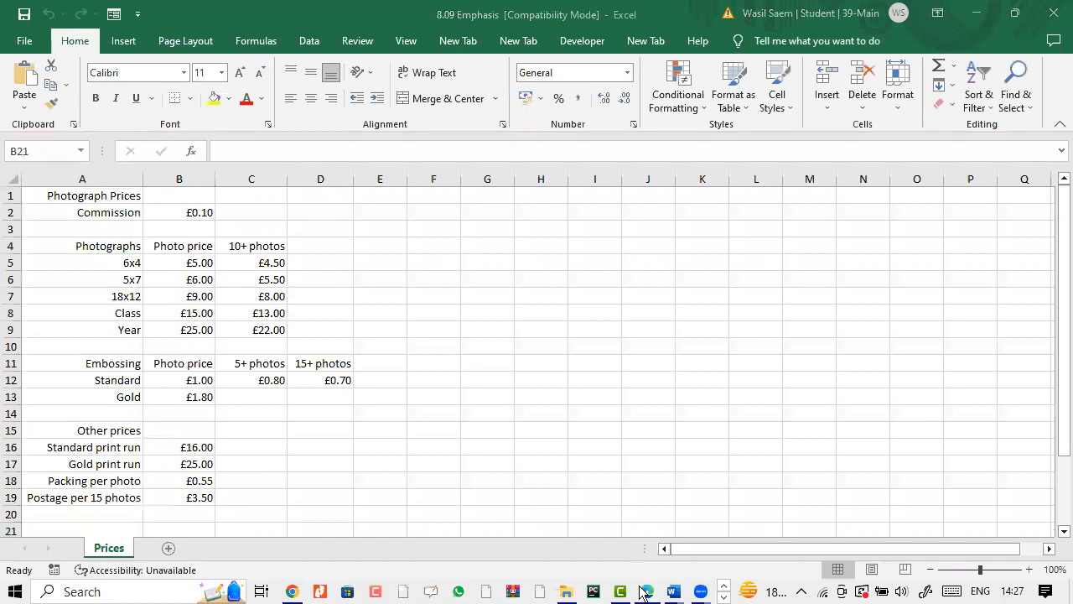
# Step: Following the browser instructions, make cells A2, A4, A11 and A15 in the Prices sheet bold with font size 14
pyautogui.click(644, 591)
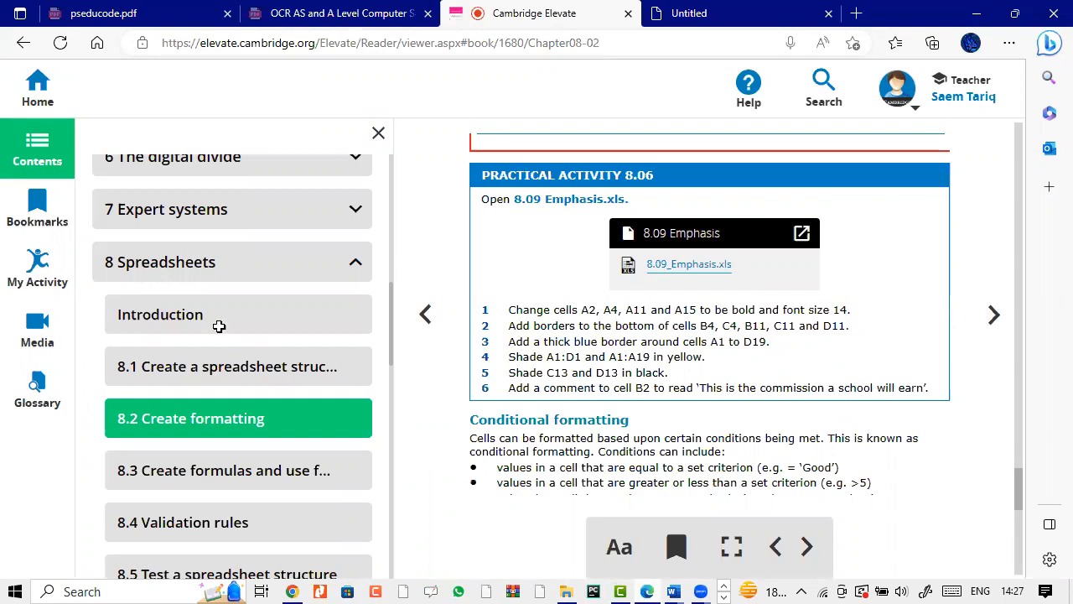
pyautogui.hotkey('alt', 'Tab')
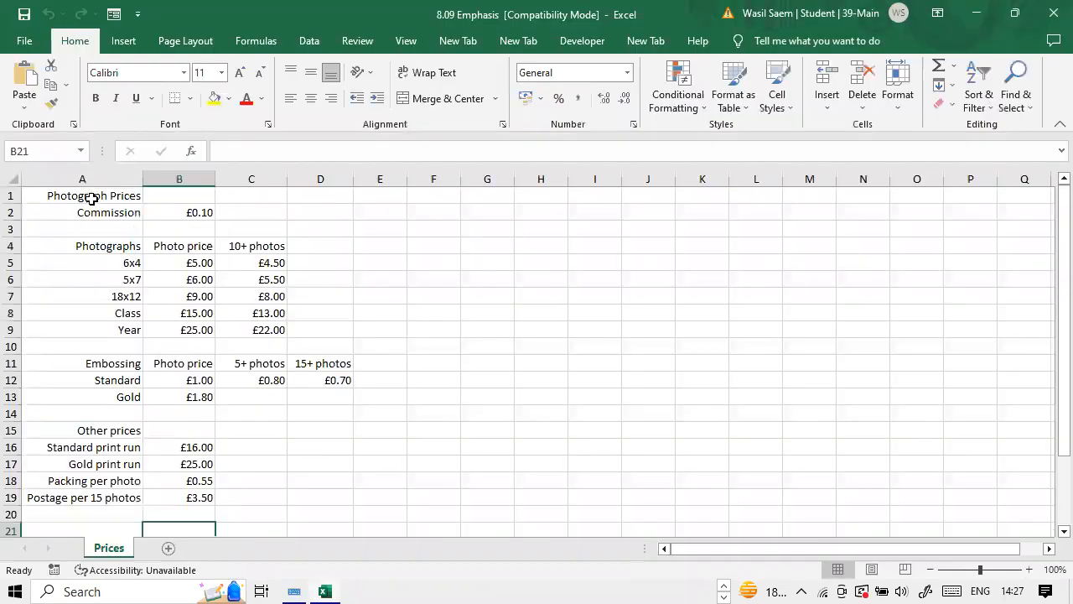
pyautogui.click(92, 211)
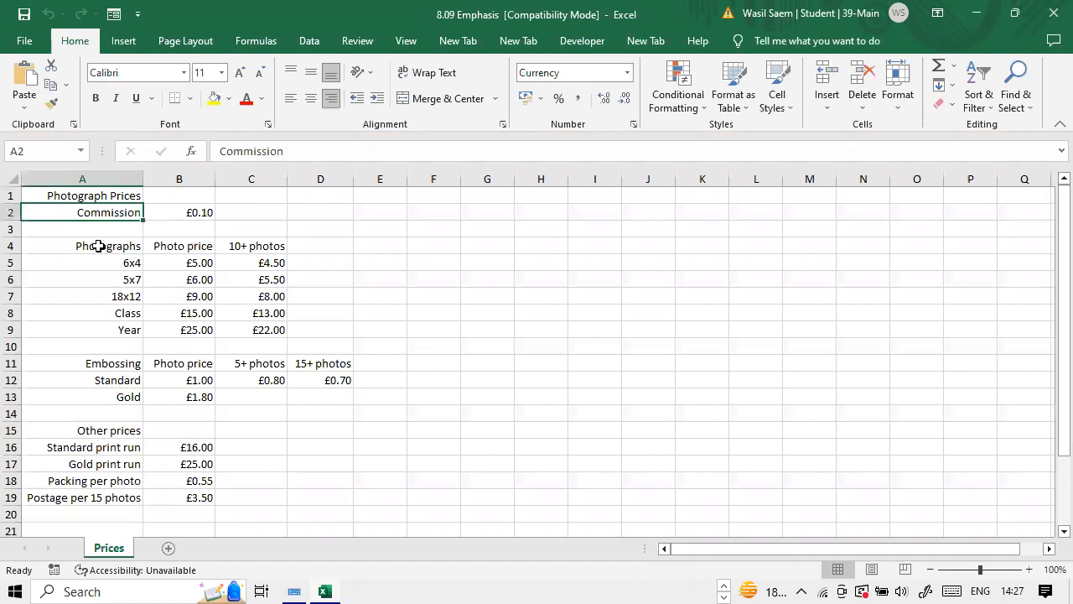
pyautogui.keyDown('ctrl'); pyautogui.click(98, 246); pyautogui.keyUp('ctrl')
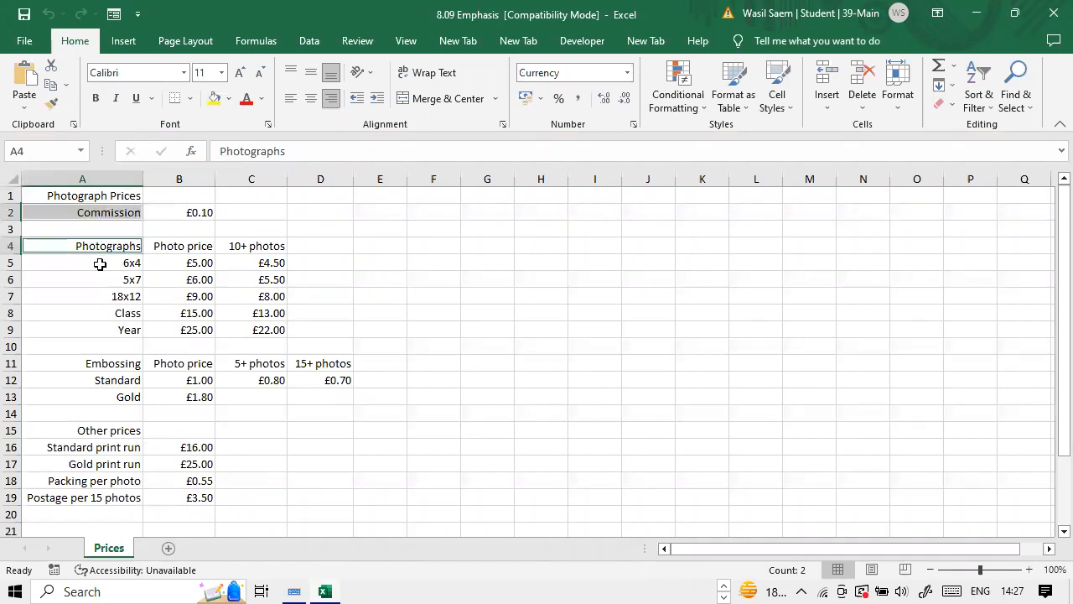
pyautogui.click(221, 72)
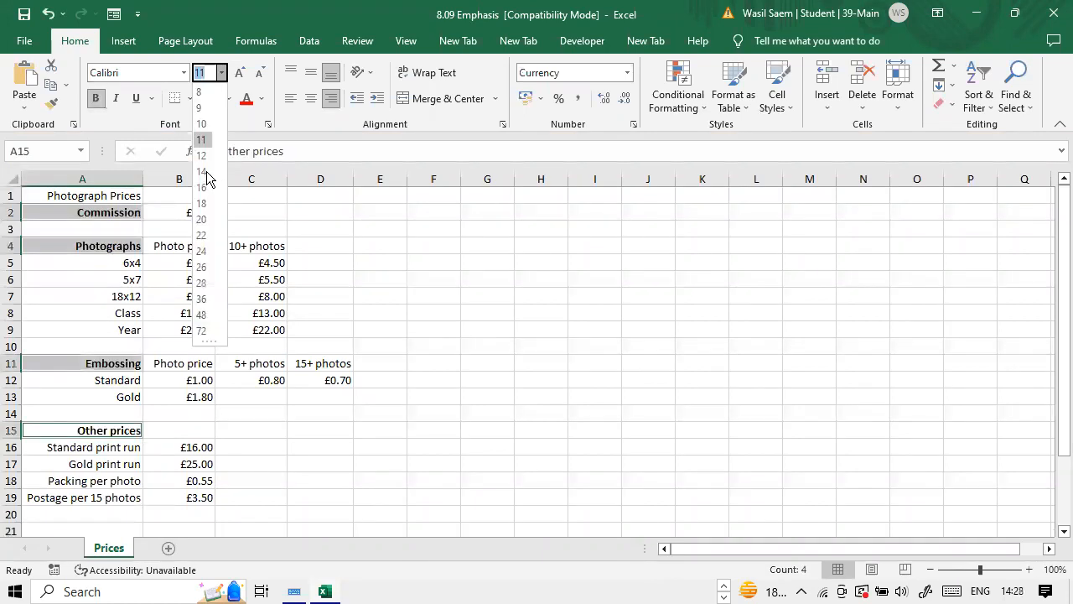
pyautogui.click(205, 172)
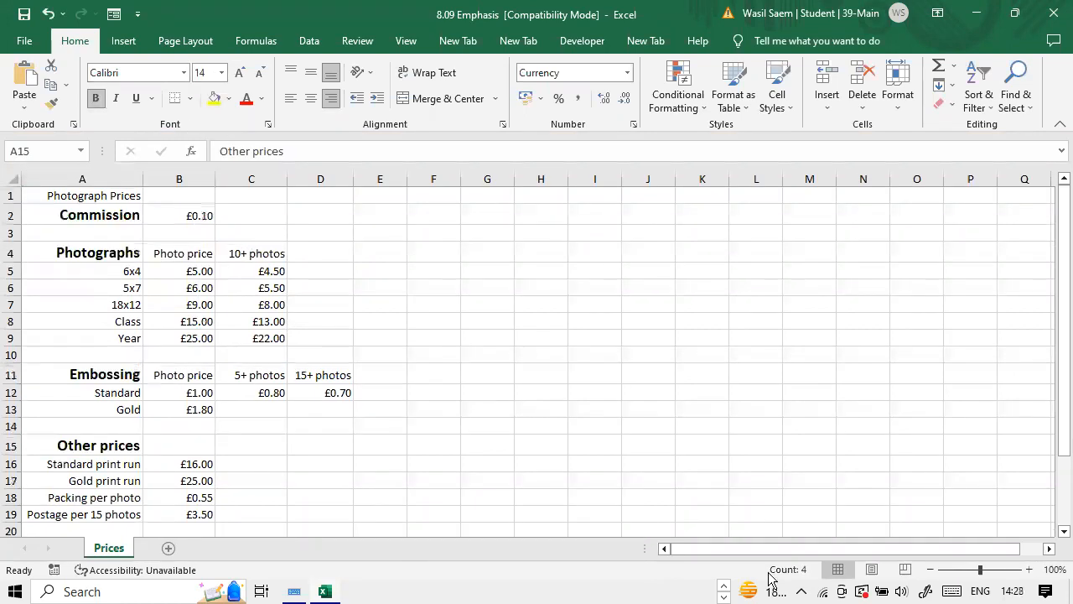
# Step: Check the second activity instruction in the browser and add bottom borders to cells B4, C4, B11, C11 and D11
pyautogui.click(726, 589)
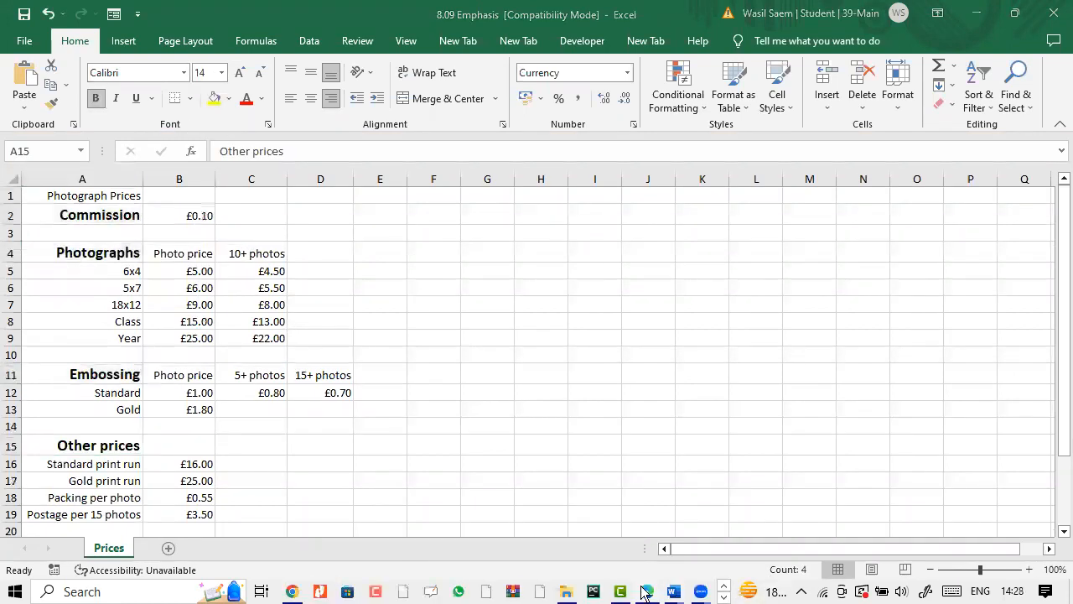
pyautogui.click(645, 591)
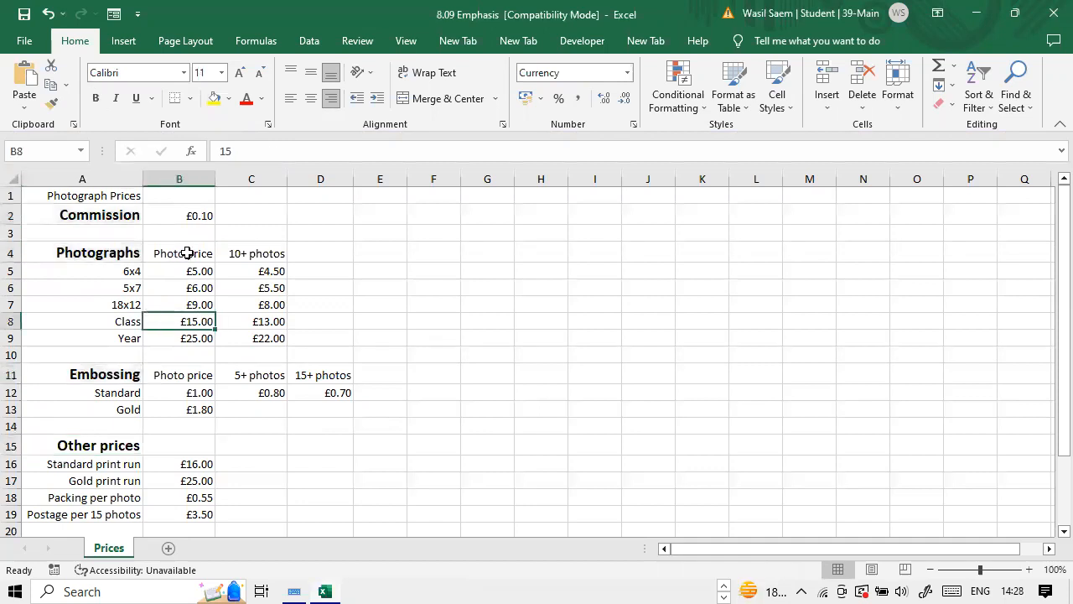
pyautogui.click(191, 254)
pyautogui.keyDown('ctrl'); pyautogui.click(258, 256); pyautogui.keyUp('ctrl')
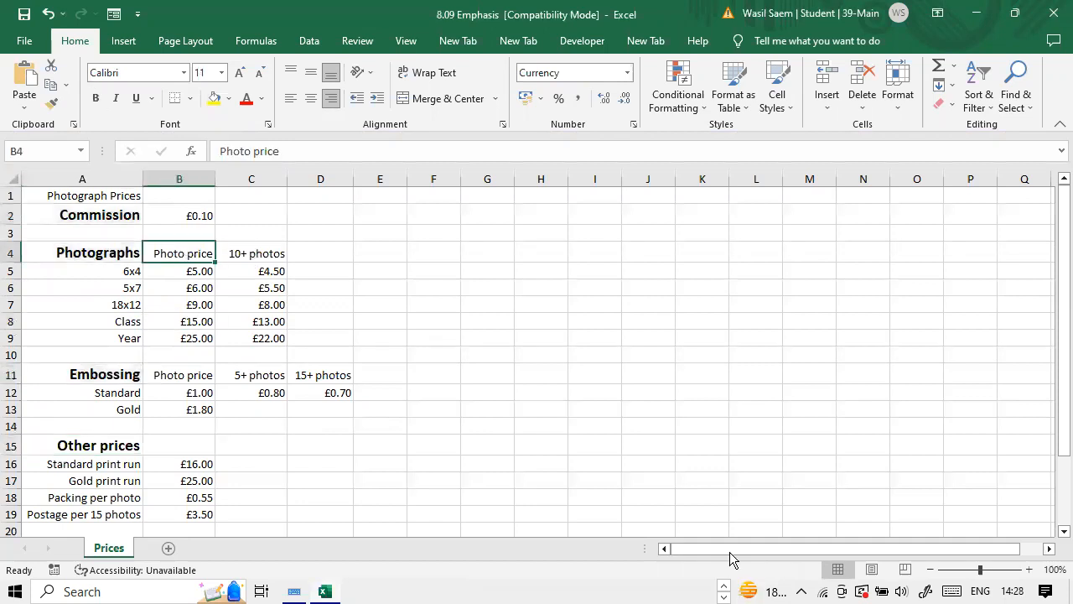
pyautogui.click(722, 596)
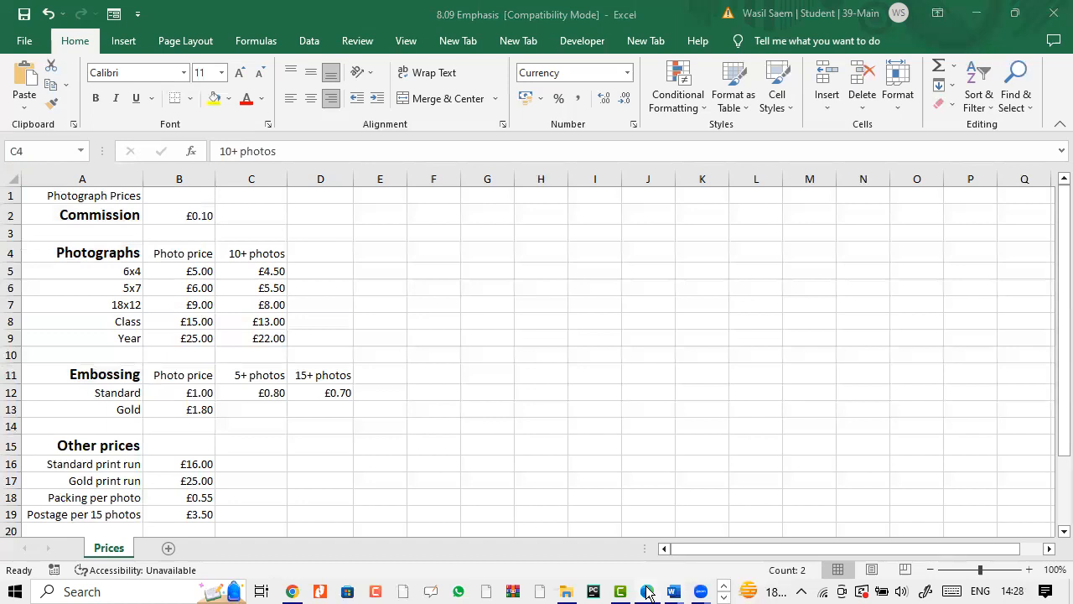
pyautogui.click(648, 592)
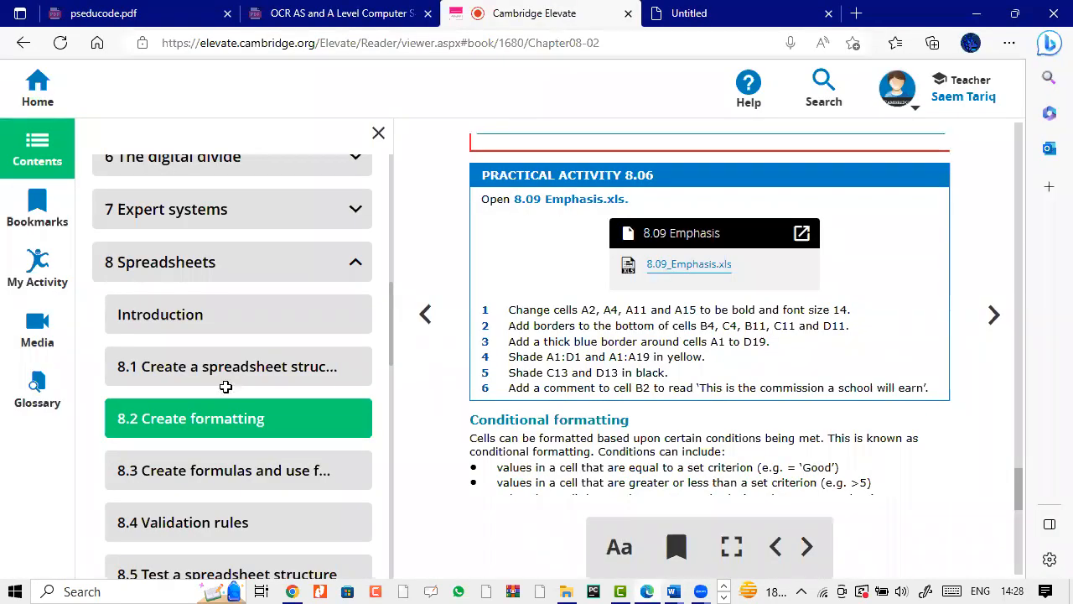
pyautogui.hotkey('alt', 'Tab')
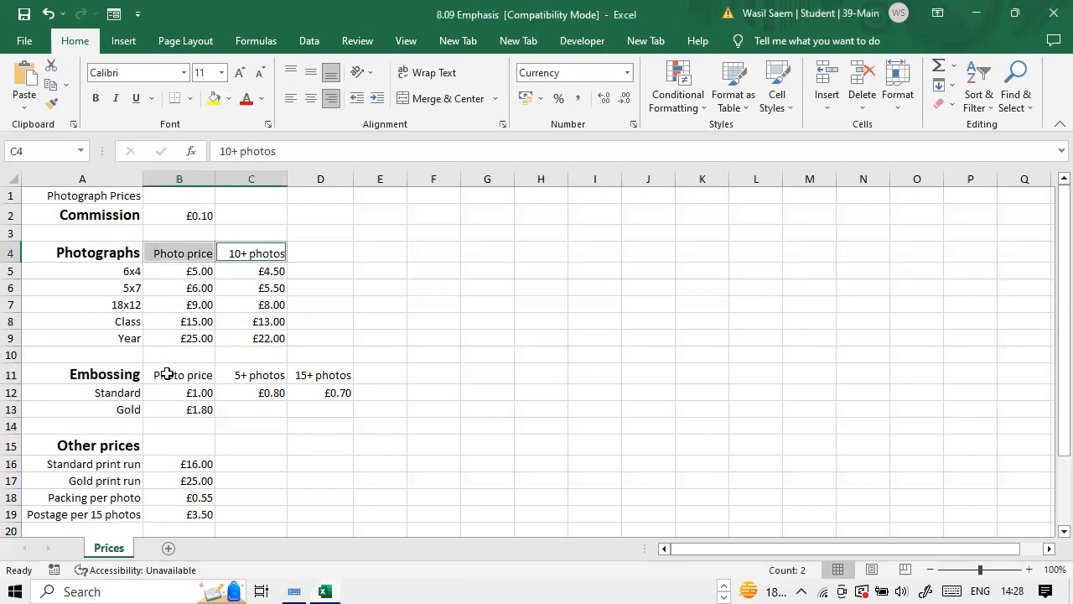
pyautogui.keyDown('ctrl'); pyautogui.click(168, 374); pyautogui.keyUp('ctrl')
pyautogui.keyDown('ctrl'); pyautogui.click(244, 374); pyautogui.keyUp('ctrl')
pyautogui.keyDown('ctrl'); pyautogui.click(331, 375); pyautogui.keyUp('ctrl')
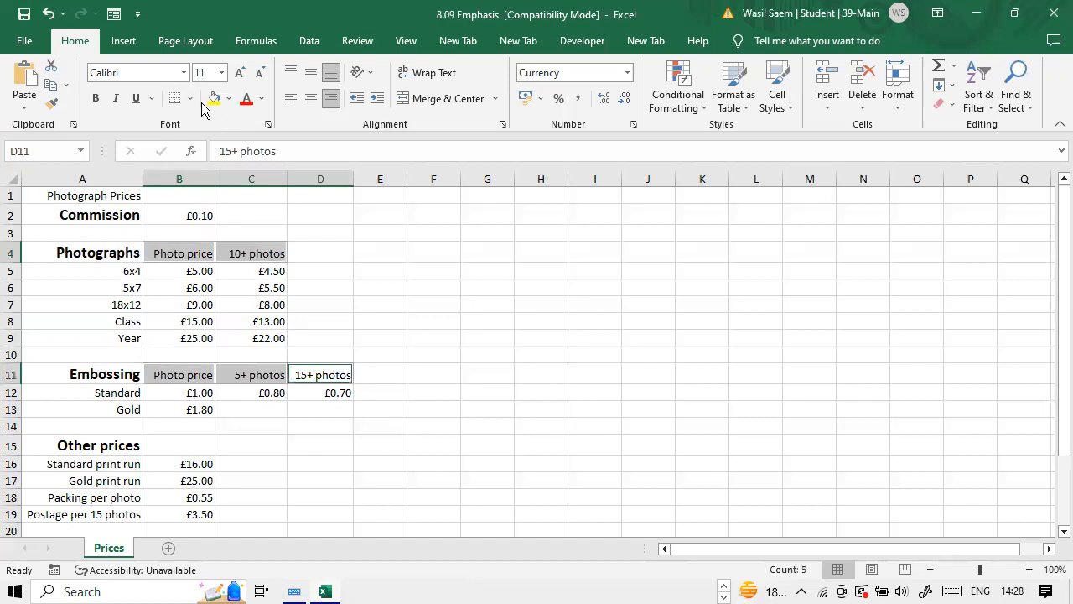
pyautogui.click(174, 98)
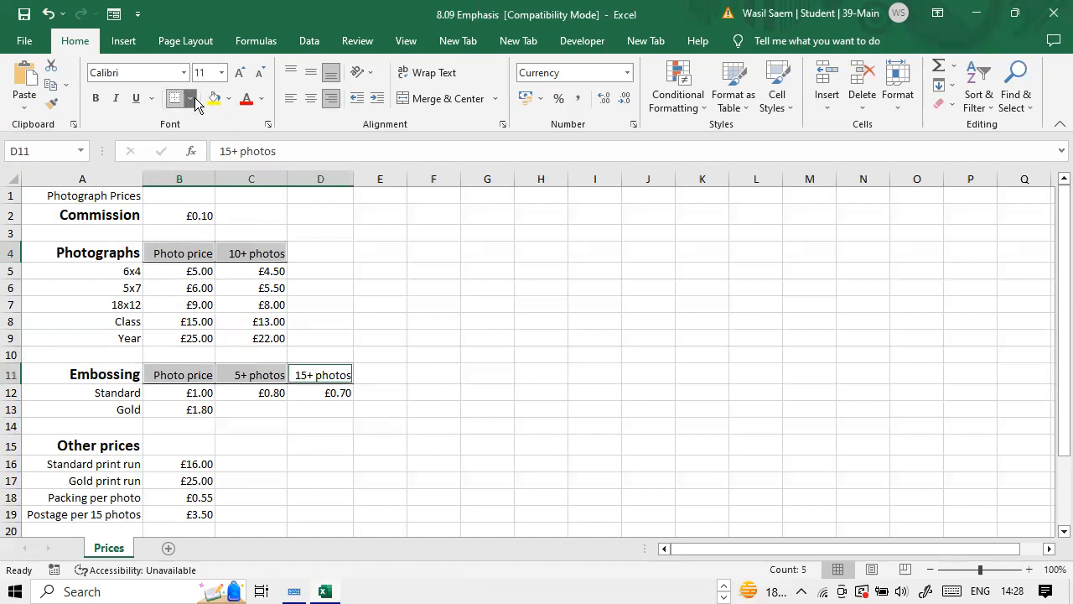
# Step: Check the third activity instruction in the browser and apply a thick outside border around cells A1:D19
pyautogui.click(727, 585)
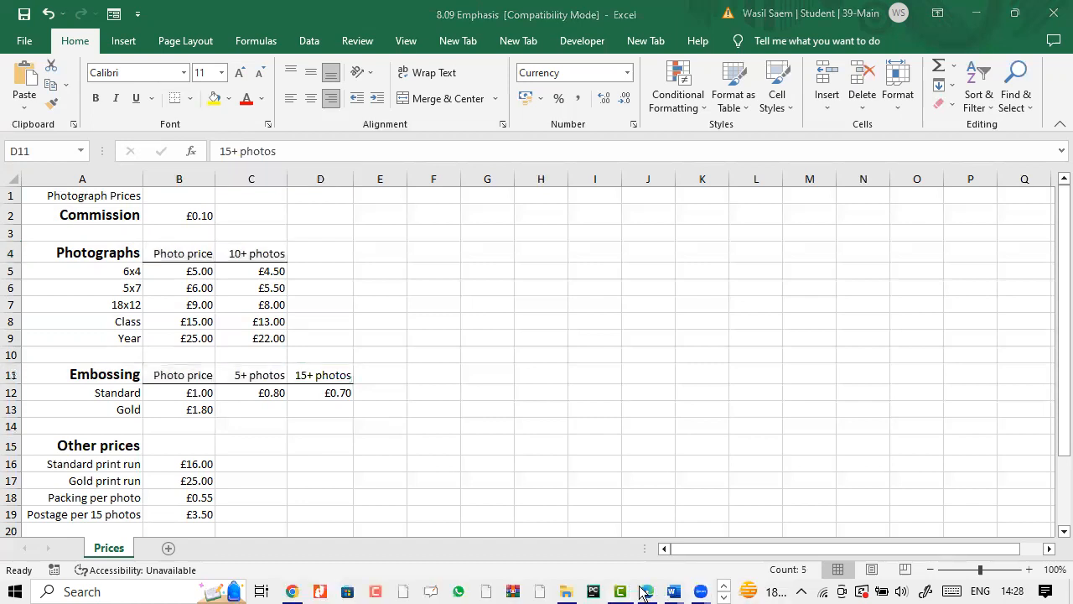
pyautogui.click(645, 591)
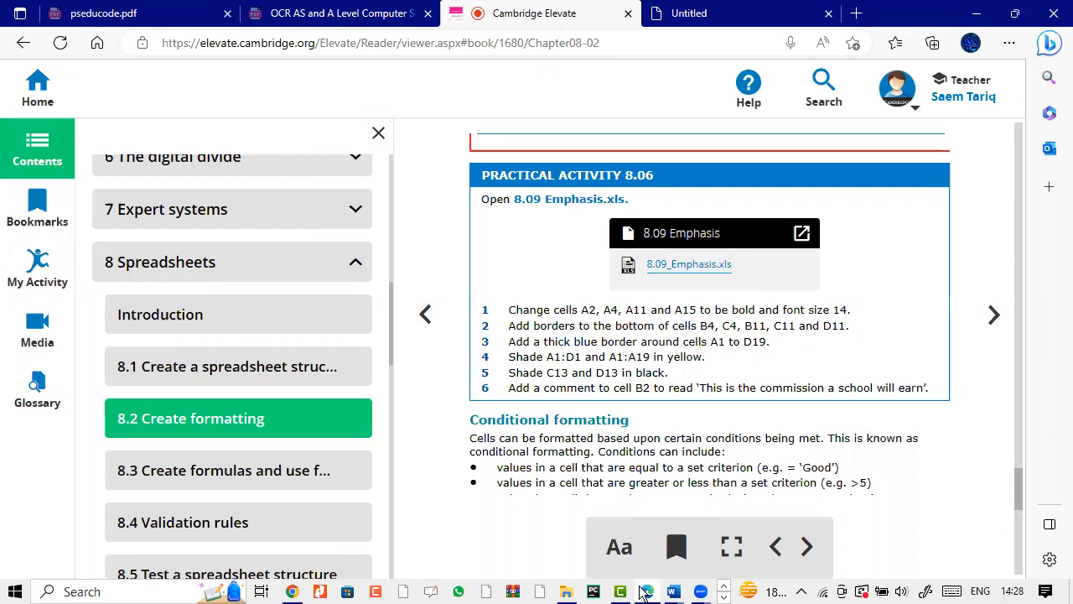
pyautogui.hotkey('alt', 'Tab')
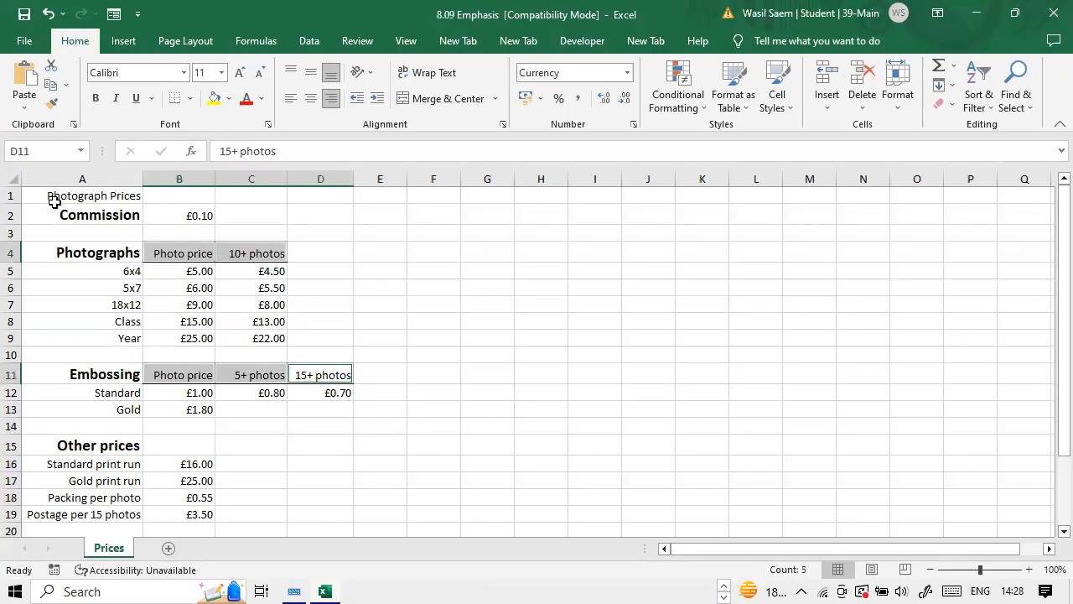
pyautogui.moveTo(79, 193); pyautogui.dragTo(342, 516)
pyautogui.click(190, 98)
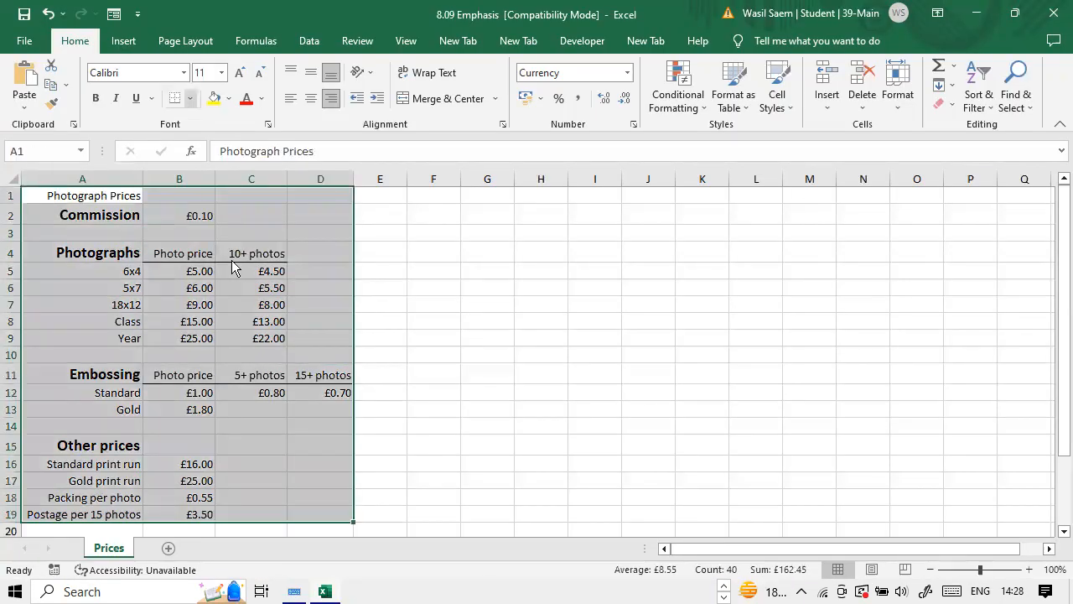
pyautogui.click(240, 284)
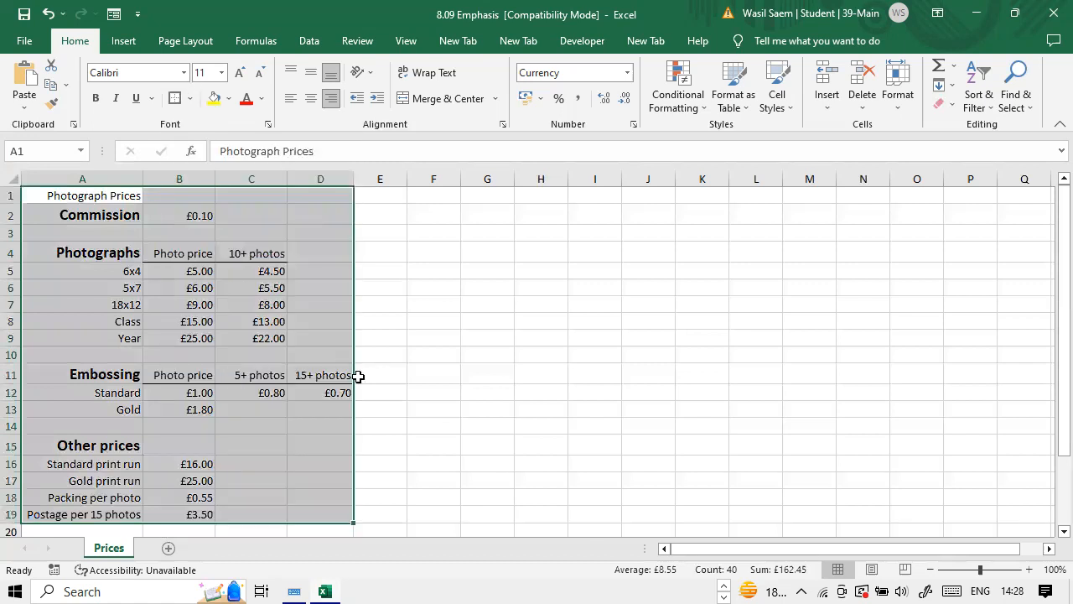
pyautogui.click(340, 337)
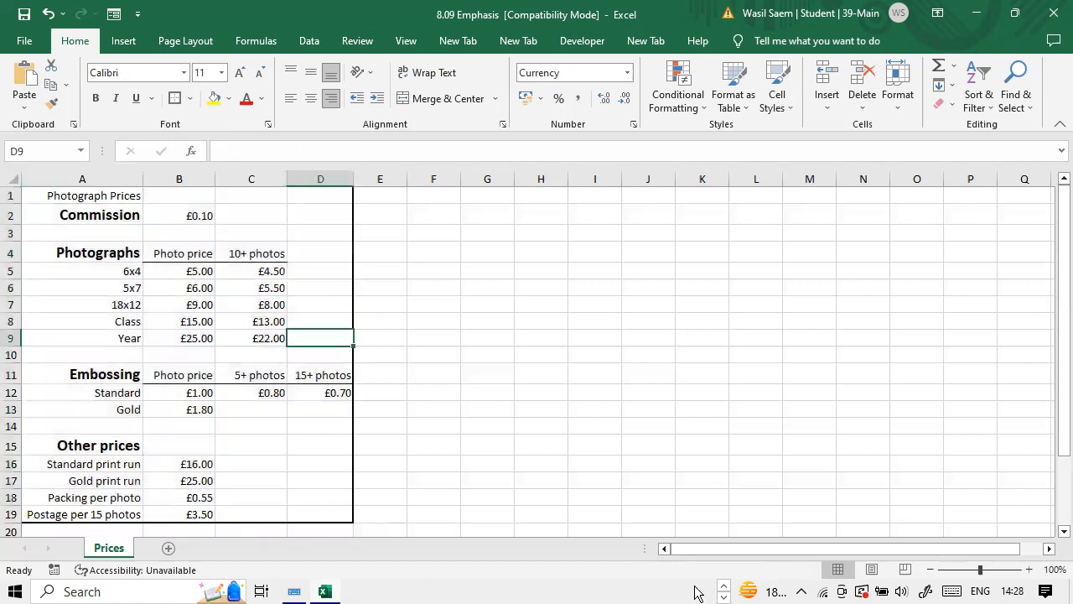
# Step: Check the fourth activity instruction in the browser and shade cells A1:D1 in yellow
pyautogui.click(724, 585)
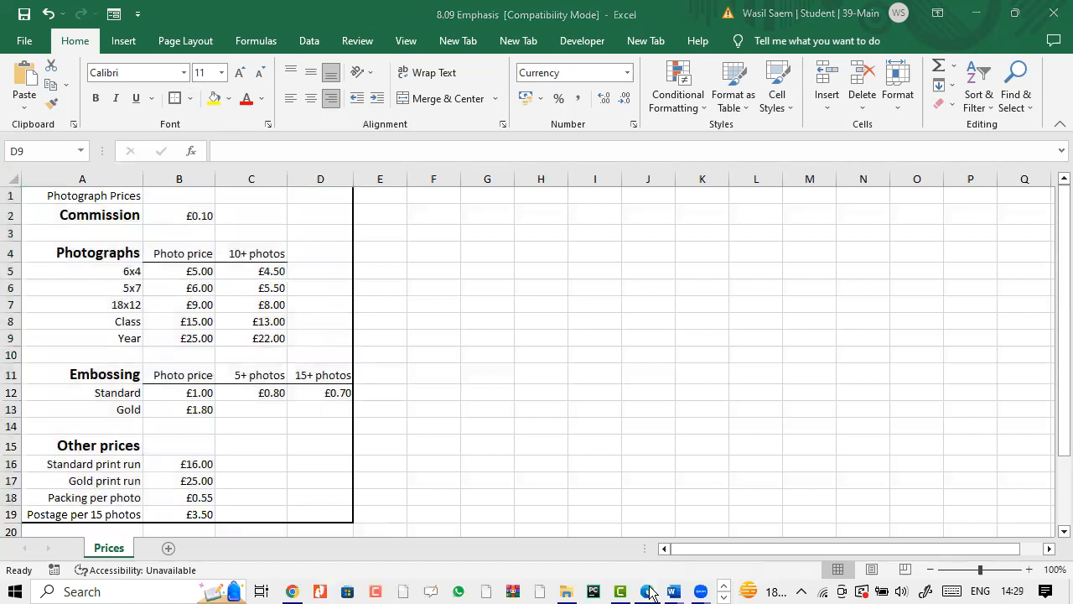
pyautogui.click(651, 591)
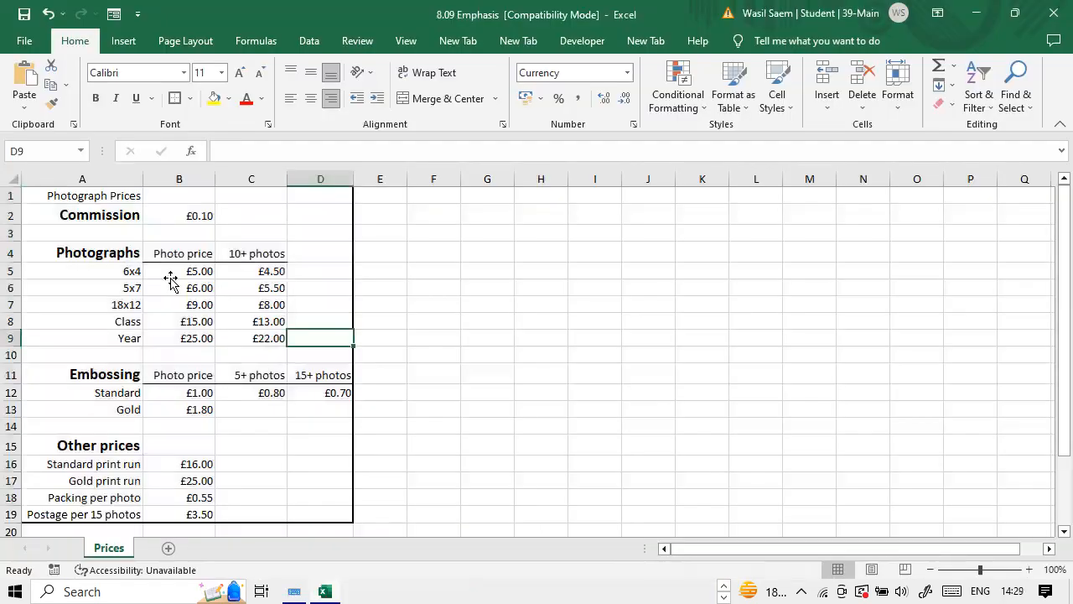
pyautogui.click(171, 276)
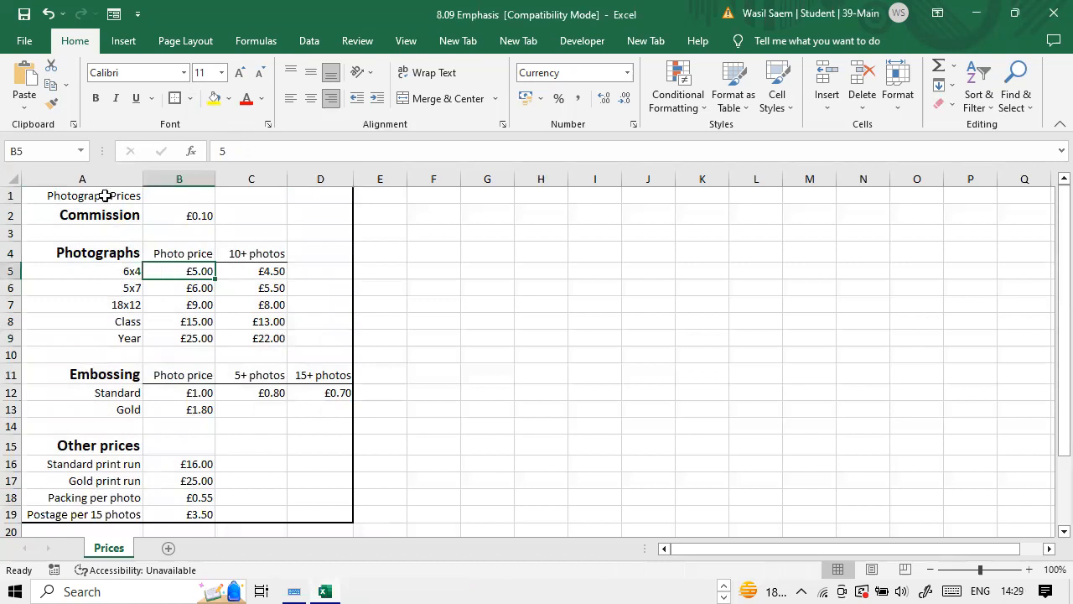
pyautogui.moveTo(100, 193); pyautogui.dragTo(311, 194)
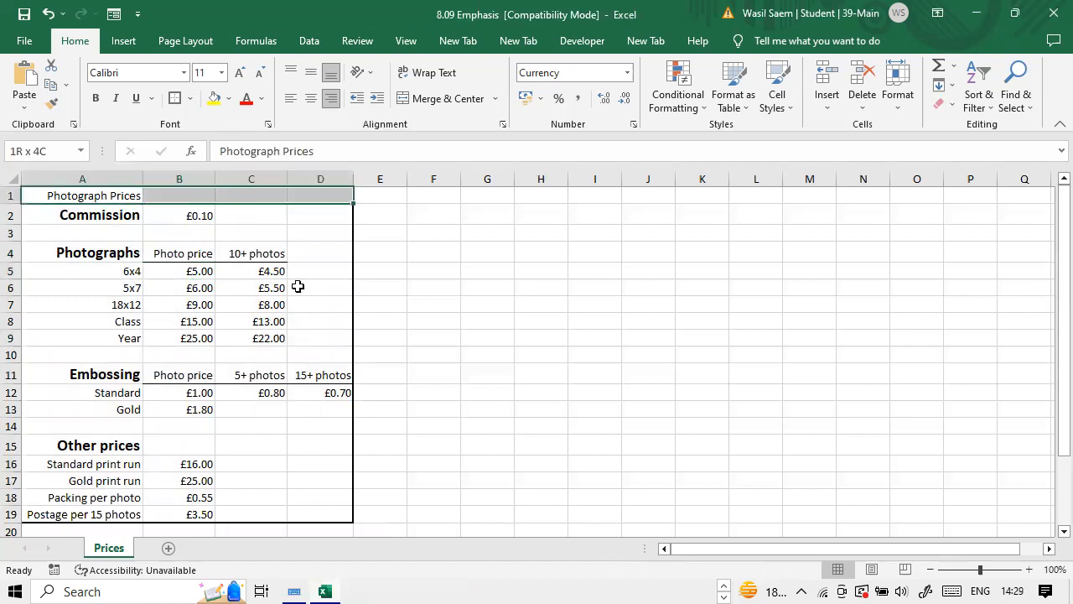
pyautogui.click(213, 99)
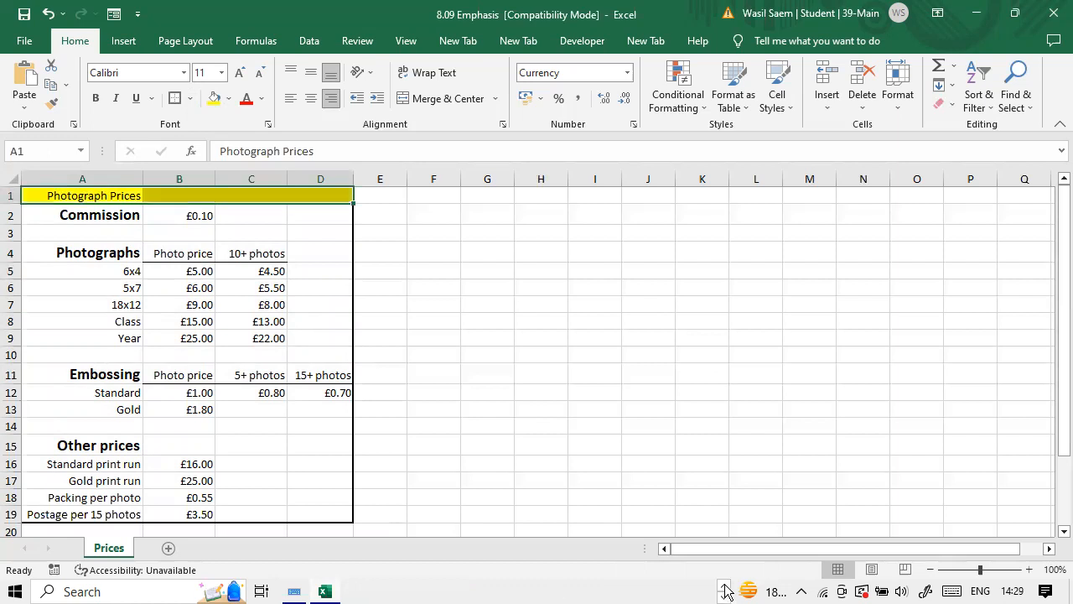
# Step: Recheck the fourth activity instruction in the browser and shade cells A1:A19 in yellow
pyautogui.click(646, 593)
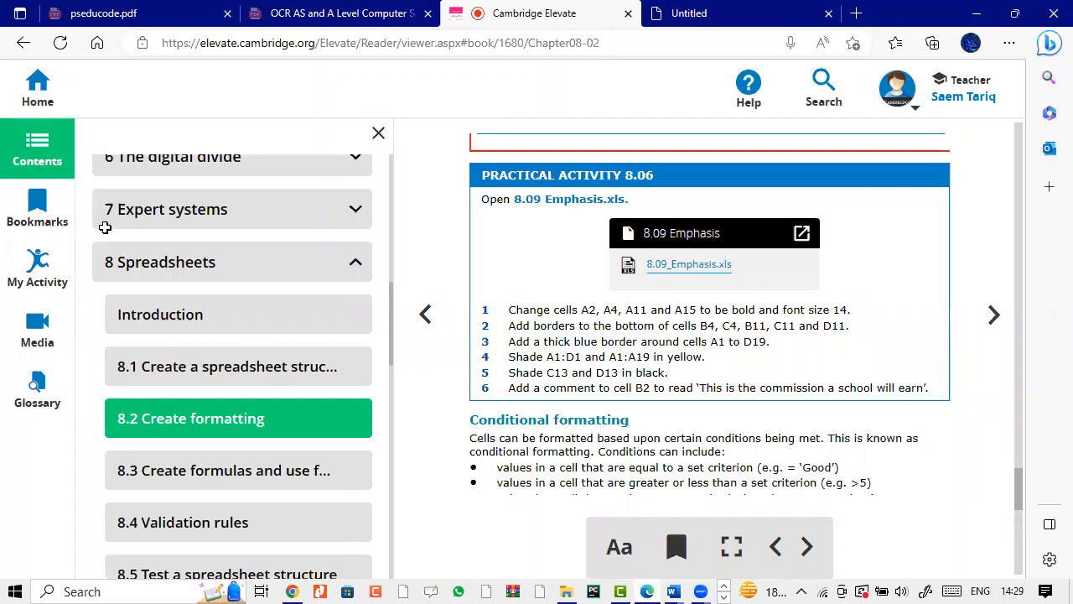
pyautogui.hotkey('alt', 'Tab')
pyautogui.press('Down')
pyautogui.press('Down')
pyautogui.moveTo(100, 194); pyautogui.dragTo(226, 222)
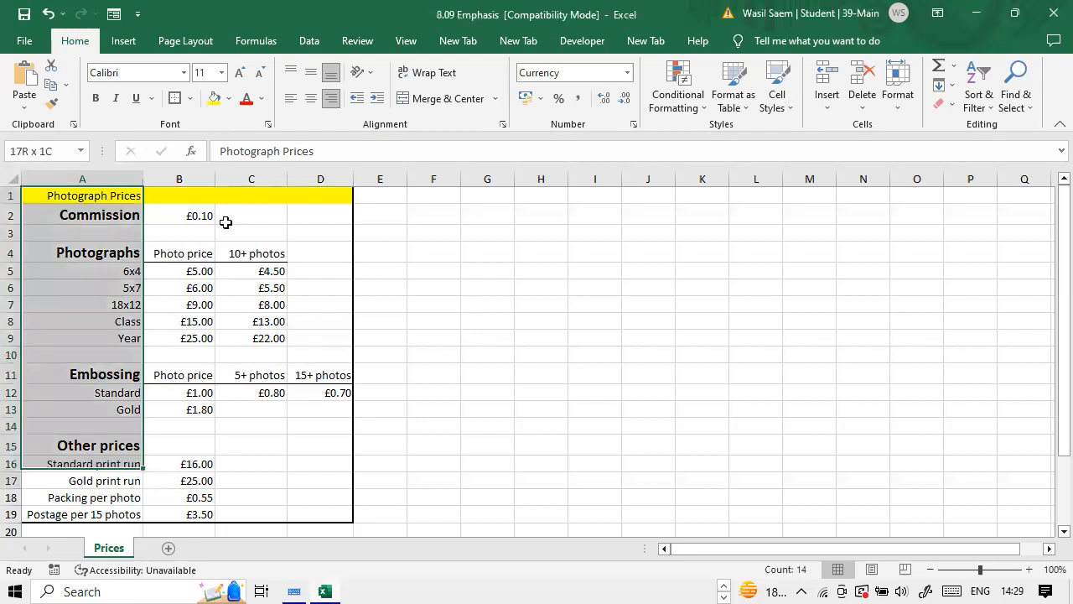
pyautogui.click(210, 96)
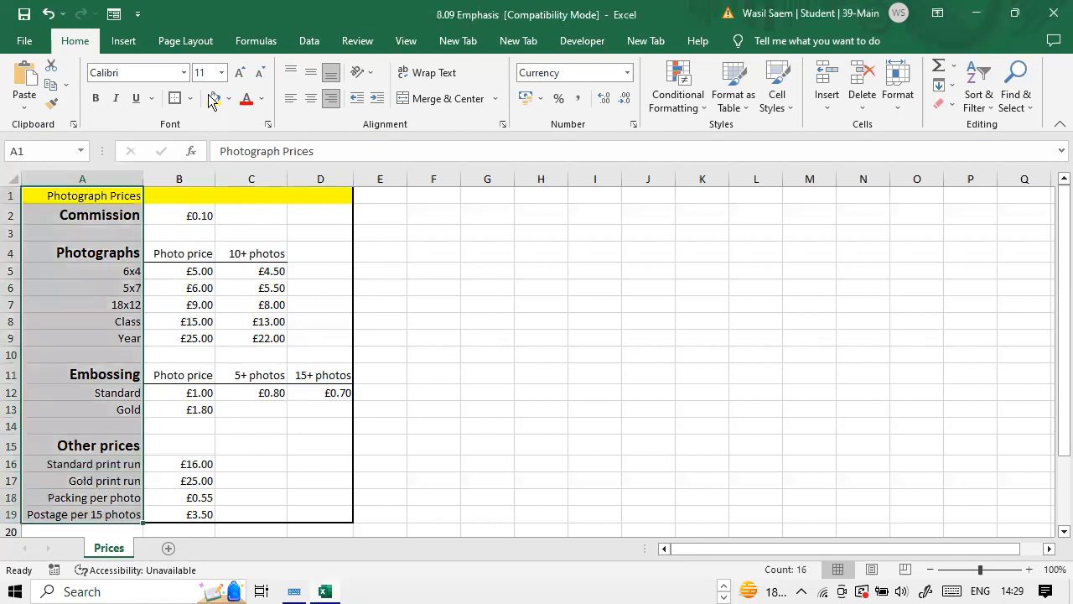
# Step: Check the fifth activity instruction in the browser and shade cells C13 and D13 in black
pyautogui.click(648, 591)
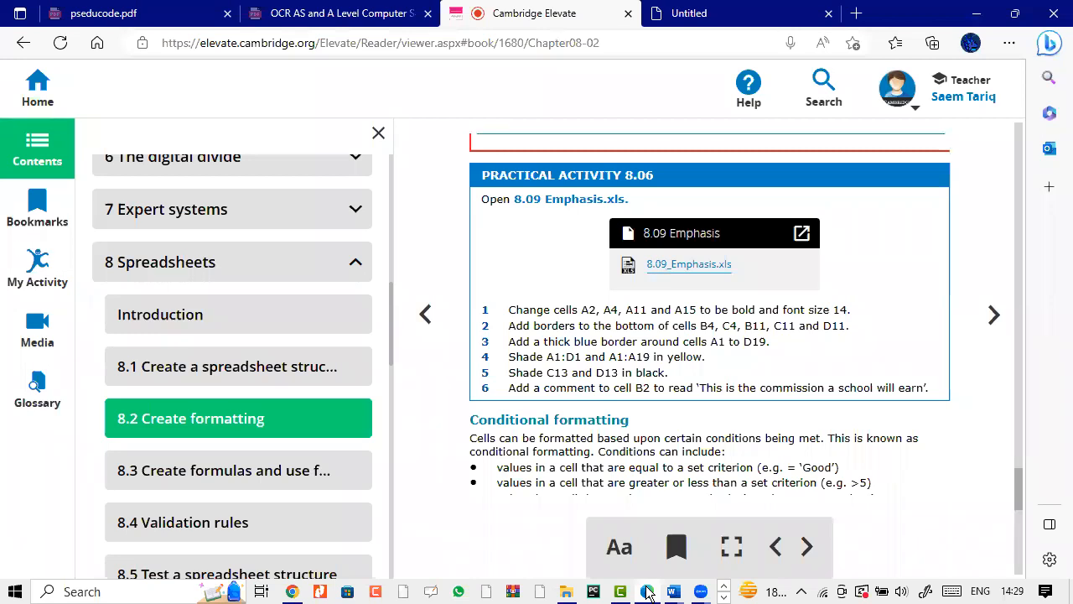
pyautogui.click(647, 591)
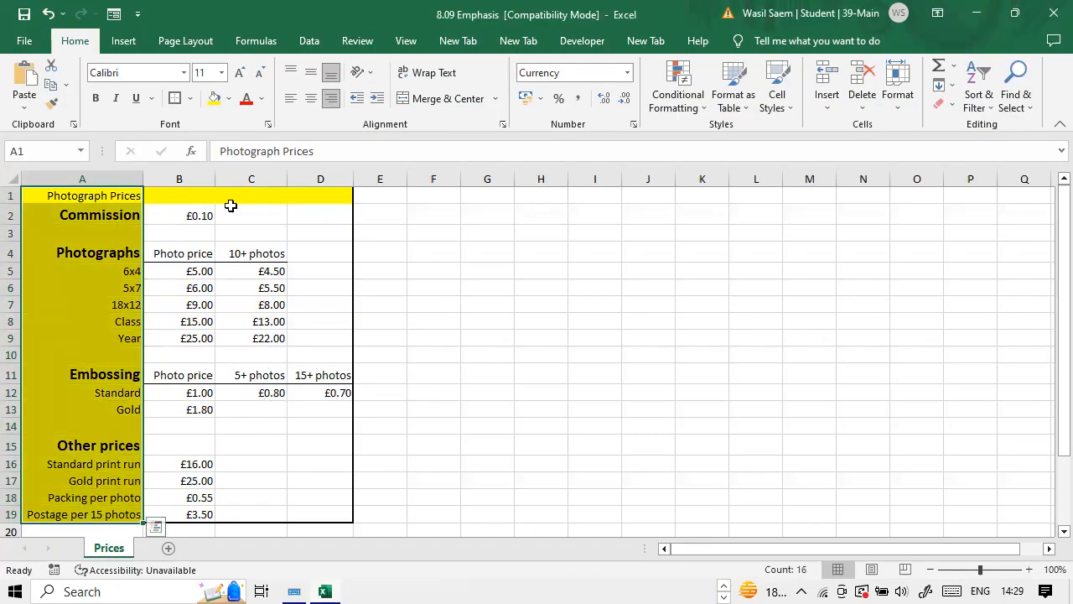
pyautogui.click(252, 409)
pyautogui.click(228, 99)
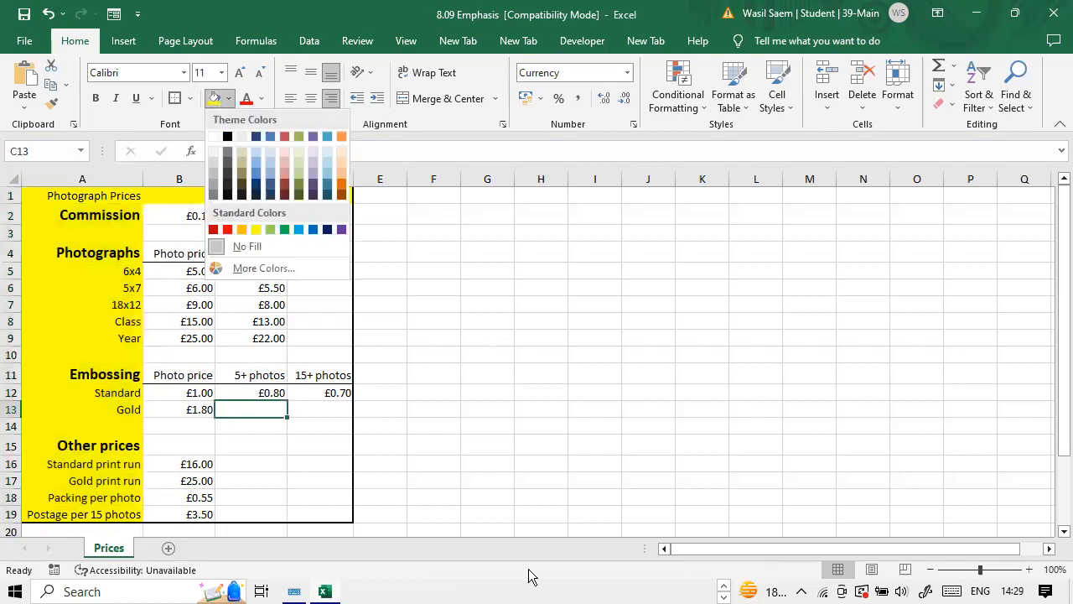
pyautogui.click(725, 587)
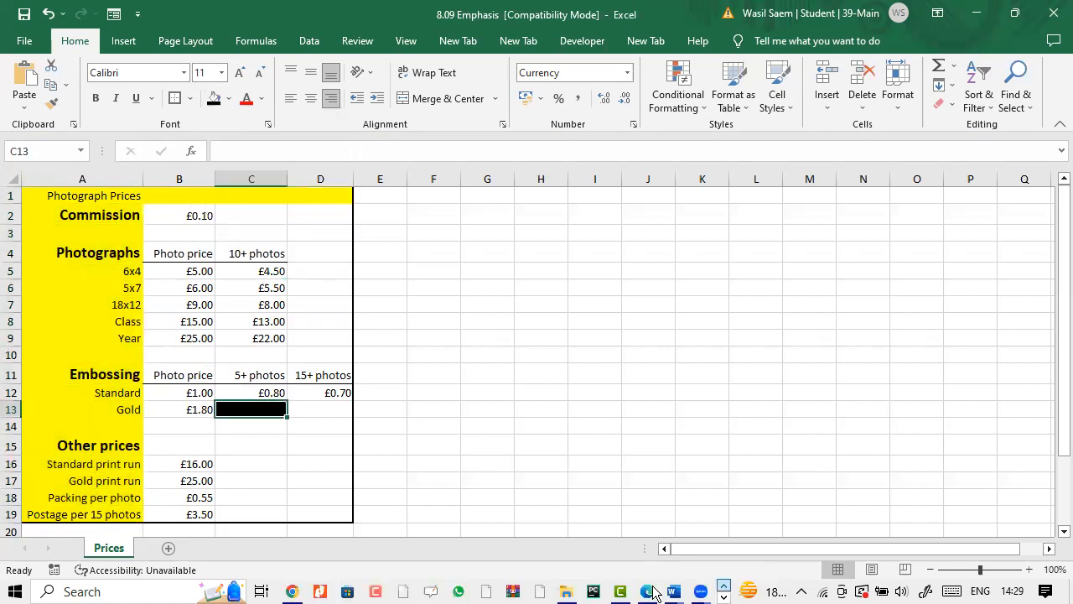
pyautogui.click(649, 591)
pyautogui.click(654, 590)
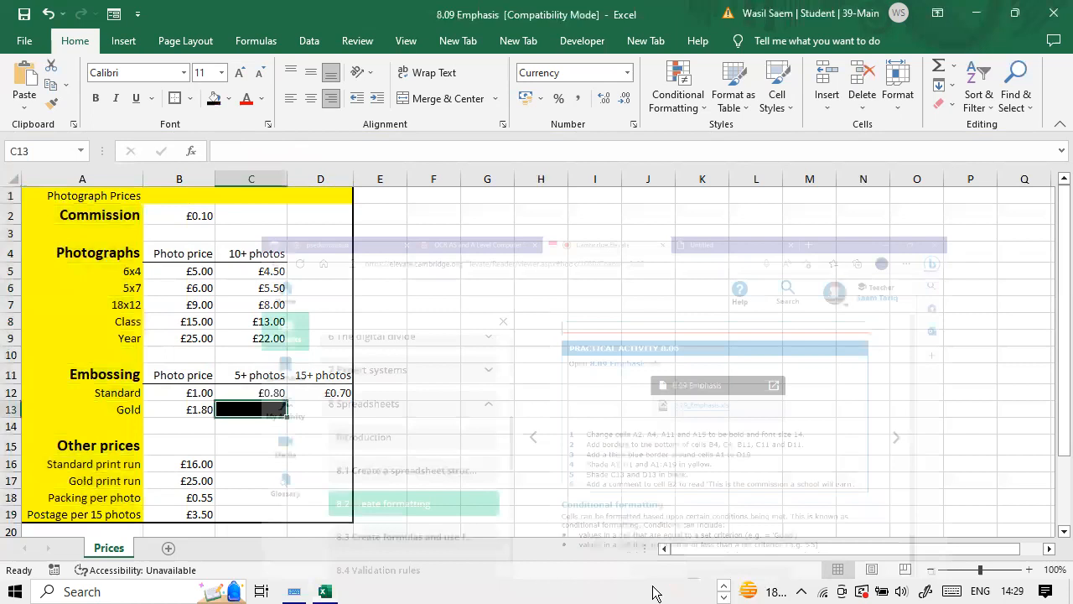
pyautogui.click(308, 413)
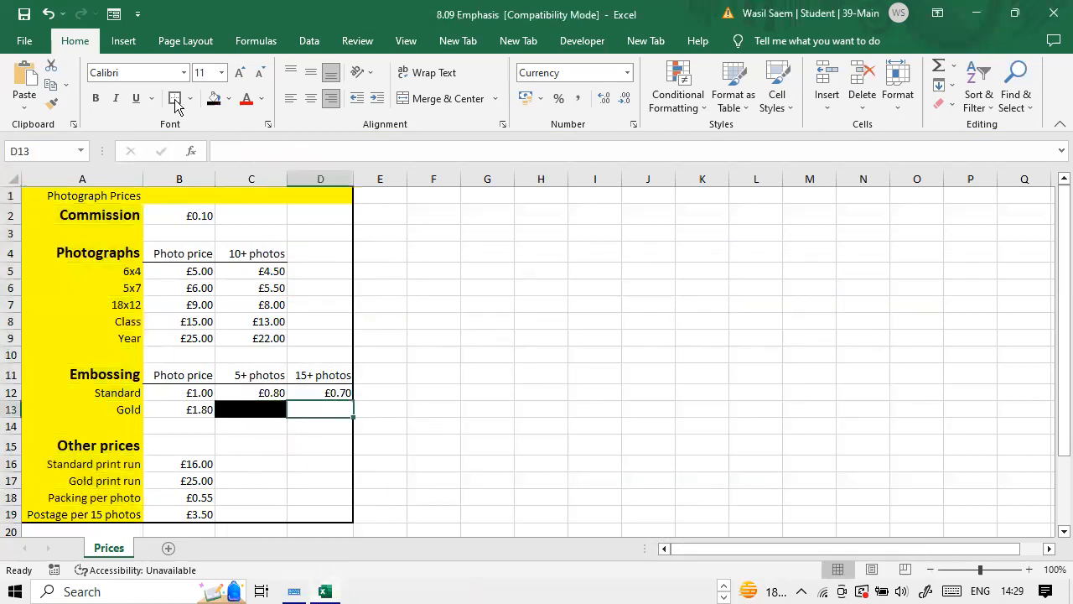
pyautogui.click(215, 98)
# Step: Check the sixth activity instruction in the browser and add the comment "This is the commission the school will earn" to cell B2
pyautogui.click(654, 592)
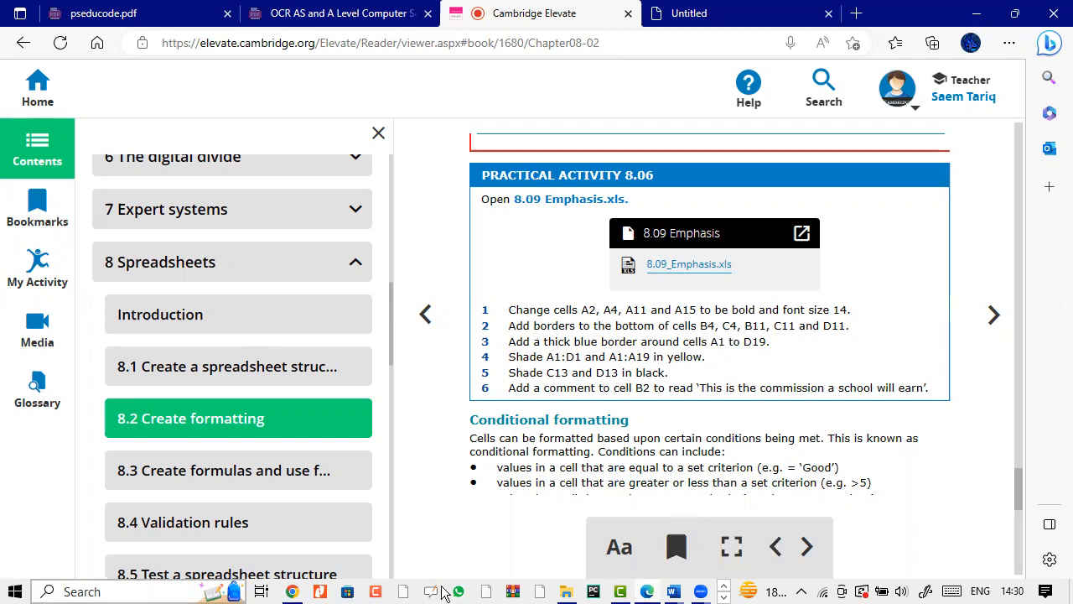
pyautogui.click(724, 591)
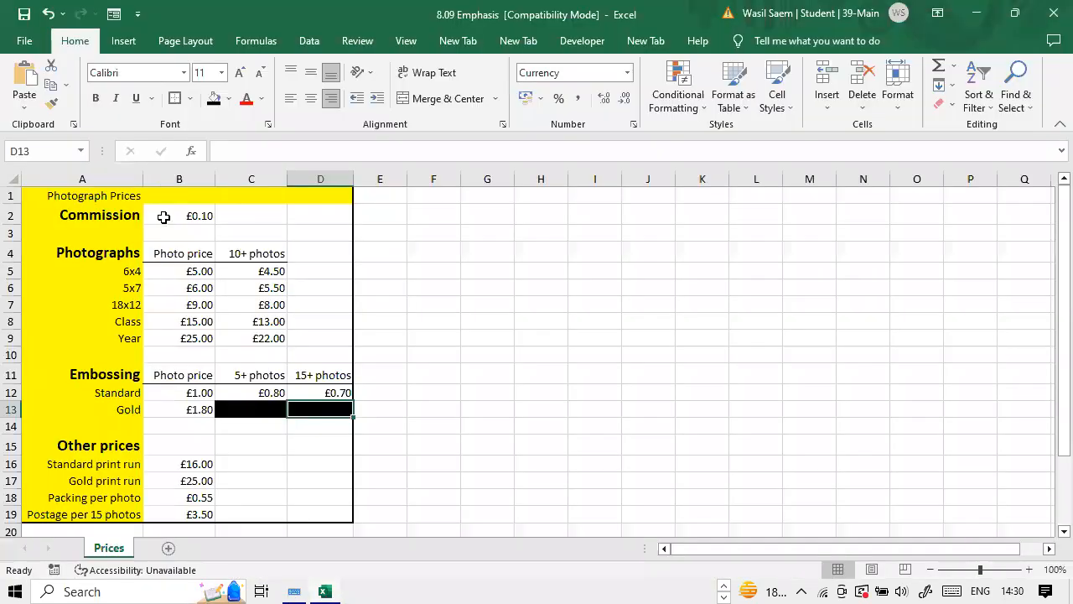
pyautogui.click(164, 217)
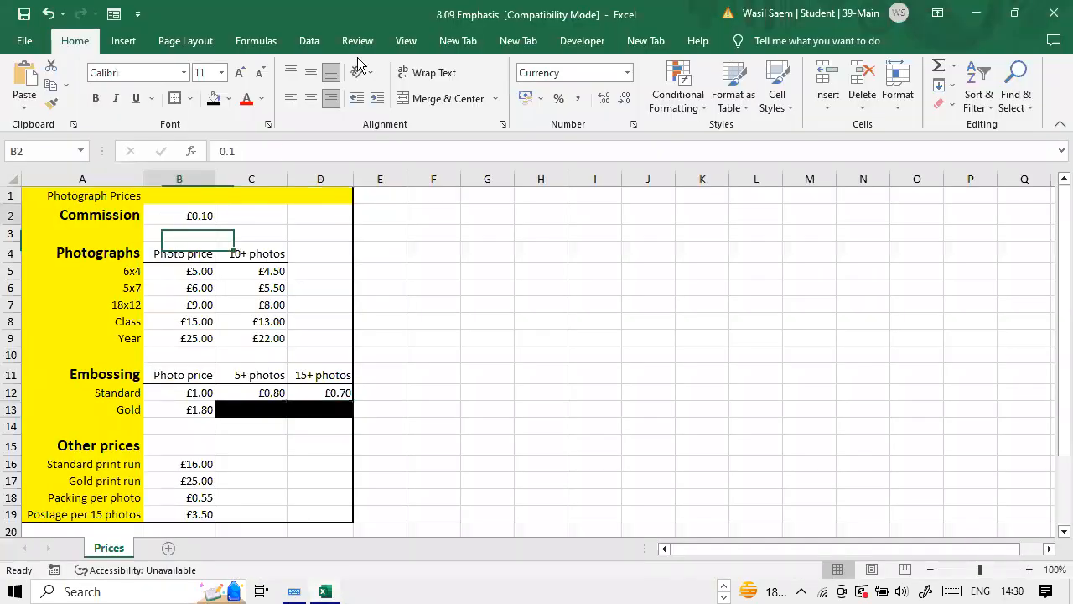
pyautogui.click(404, 42)
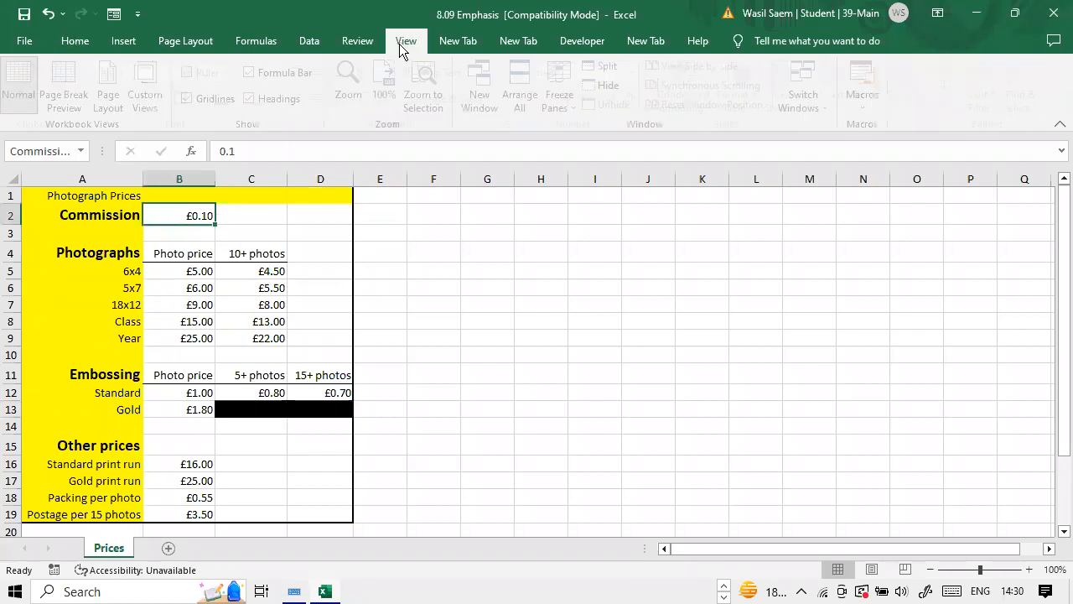
pyautogui.click(350, 42)
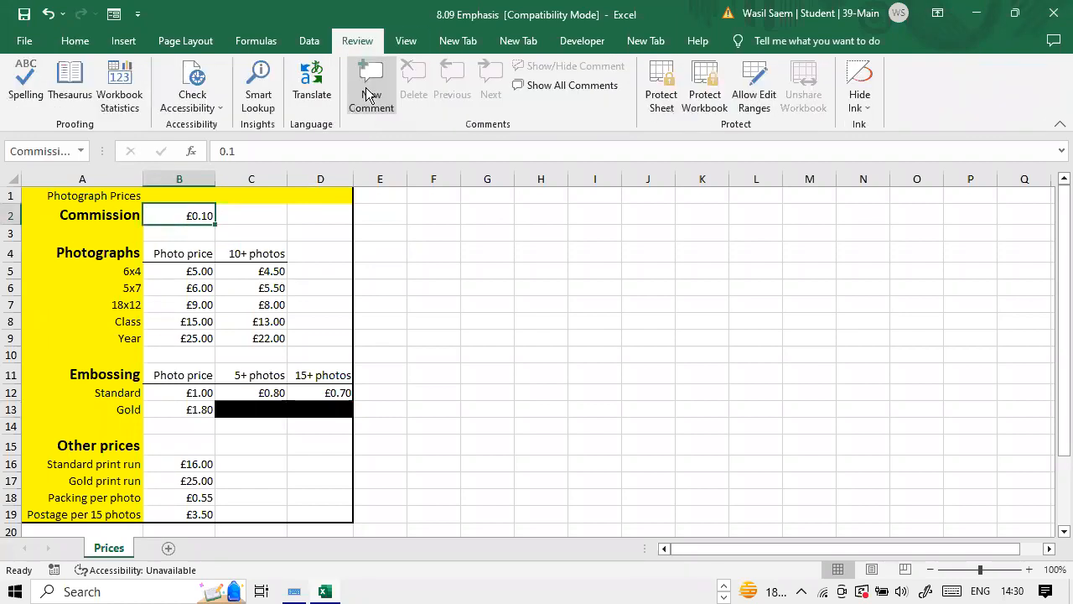
pyautogui.click(366, 94)
pyautogui.write('This is the commission the school will earn')
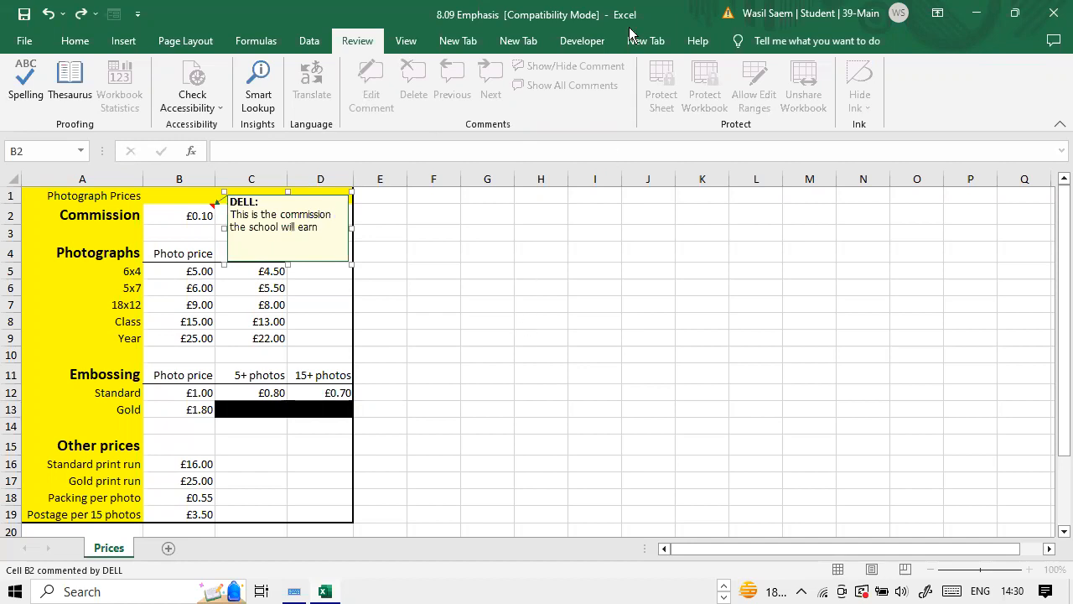